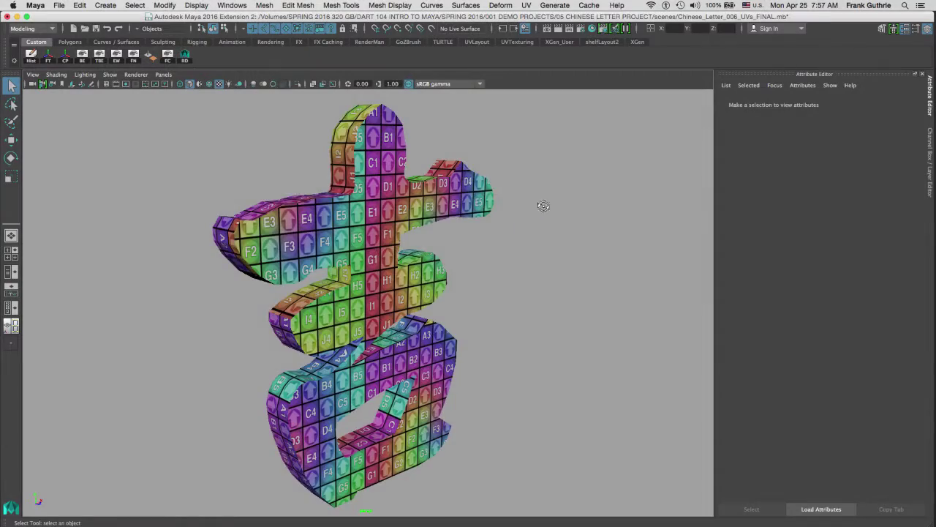
Orbit and dolly in close on the checker-textured letter model, then select its mesh.
alt+drag(543, 205, 465, 185)
alt+right_drag(464, 185, 587, 299)
alt+drag(587, 299, 578, 166)
click(525, 214)
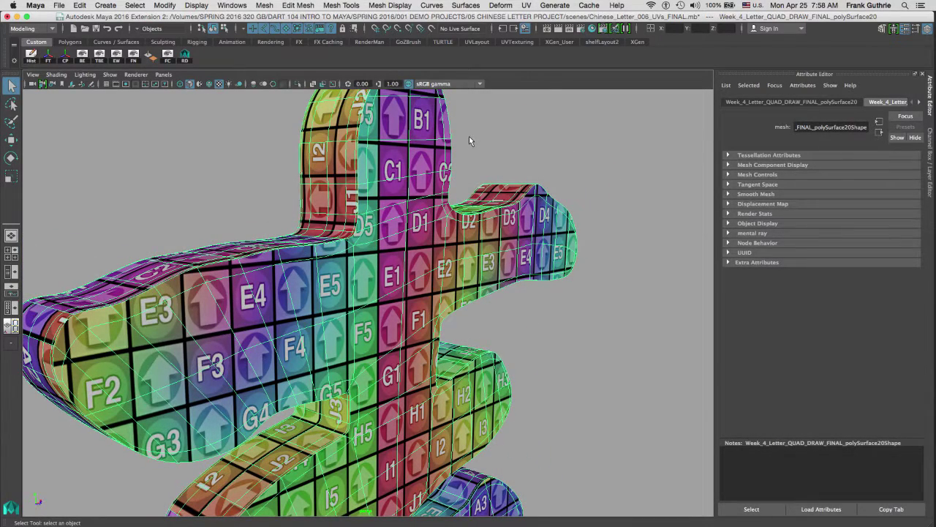
click(593, 30)
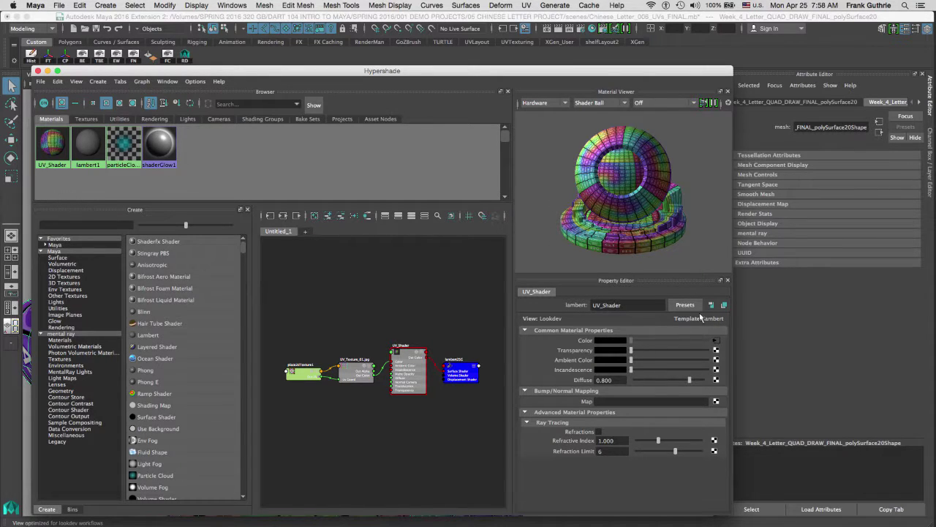
click(723, 305)
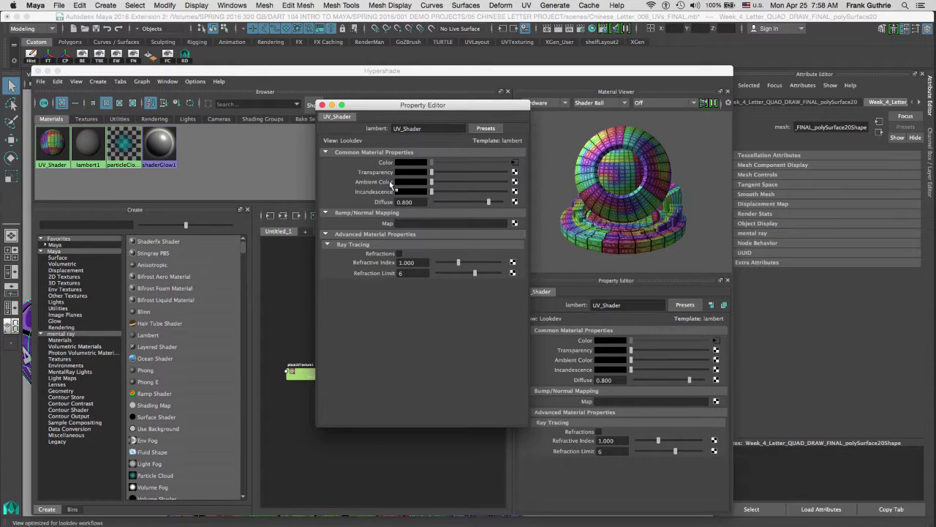
click(322, 105)
click(41, 72)
Reselect the letter mesh, switch to the Rendering menu set, and open Texturing > Create PSD Network options.
click(273, 128)
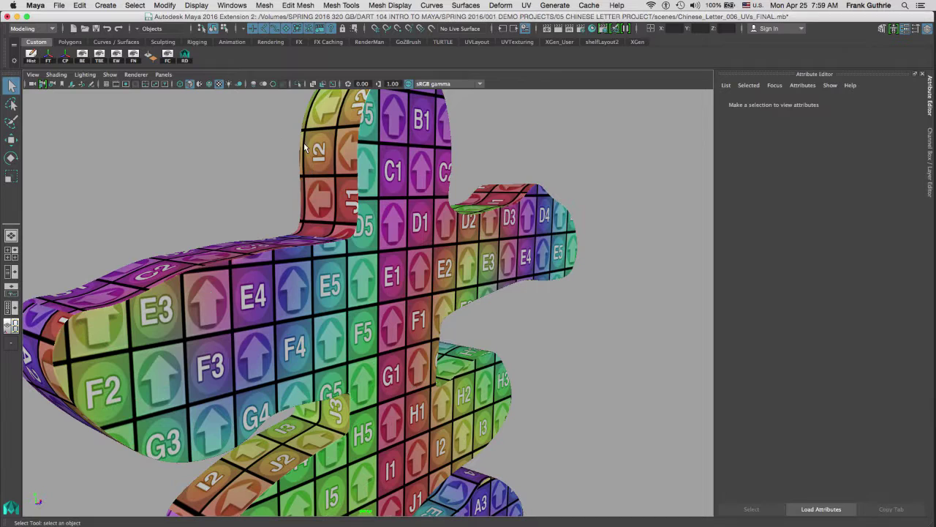
drag(385, 150, 366, 170)
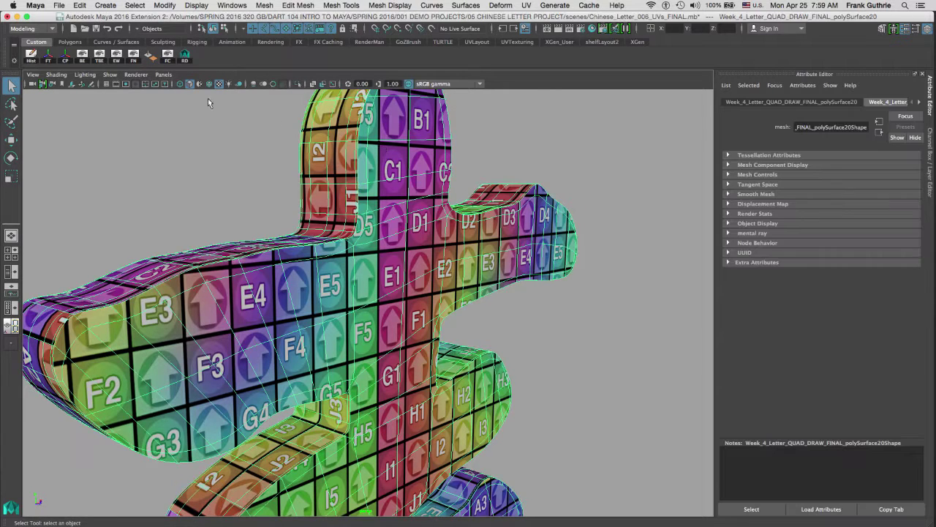
click(43, 29)
click(40, 78)
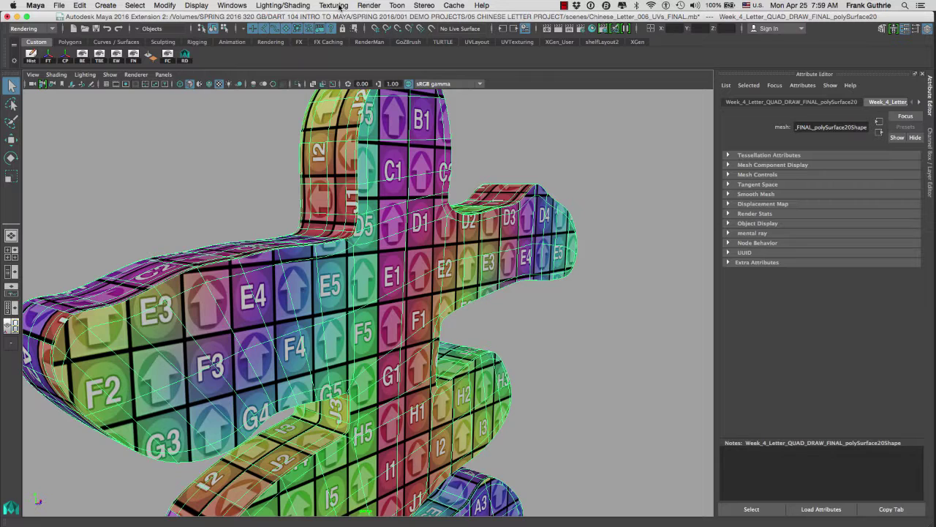
click(343, 6)
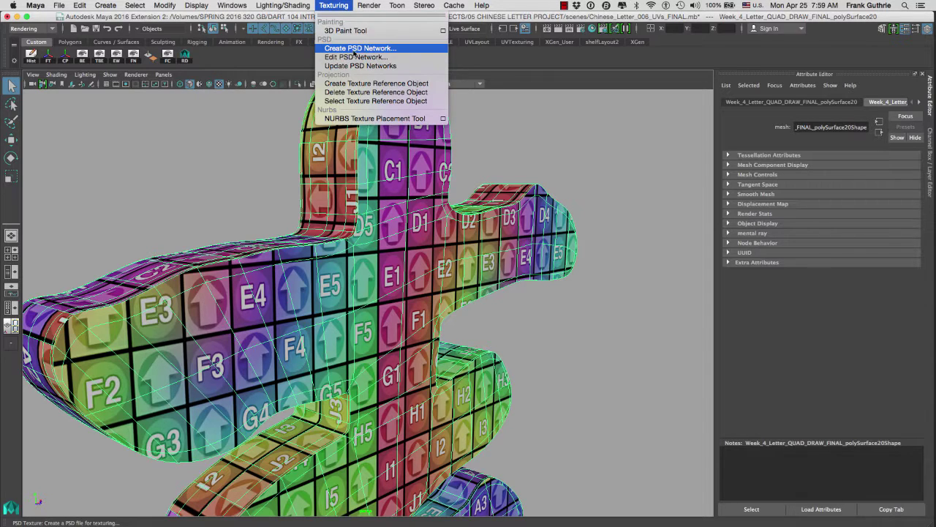
click(390, 49)
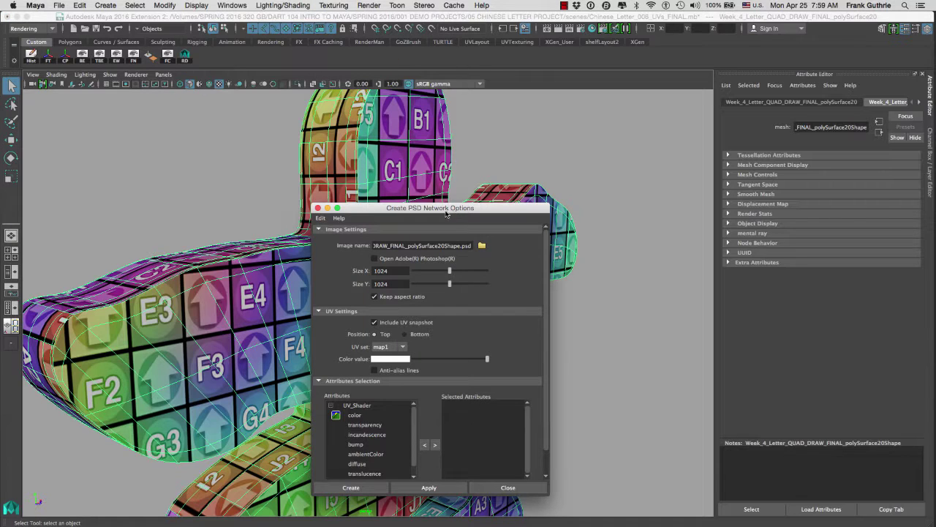
Rename the image file in the path to Chine_Letter_Sign_LAYERS.
triple_click(422, 246)
click(414, 246)
drag(414, 246, 461, 245)
click(466, 246)
double_click(462, 245)
click(457, 246)
drag(457, 246, 414, 246)
text(Chine_Letter_Sign_LAYERS.)
Enable Open Adobe Photoshop and set the image size to 2048 × 2048.
click(375, 259)
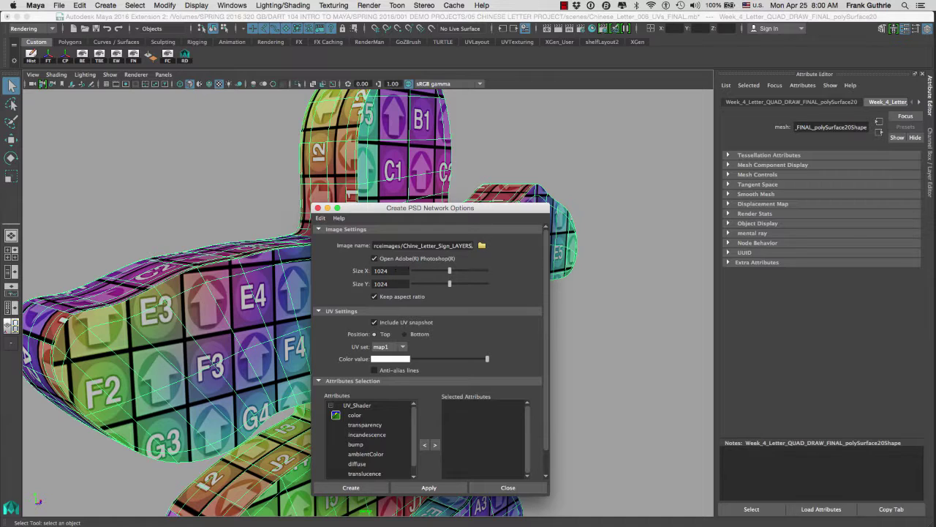
drag(413, 272, 479, 275)
drag(548, 369, 544, 401)
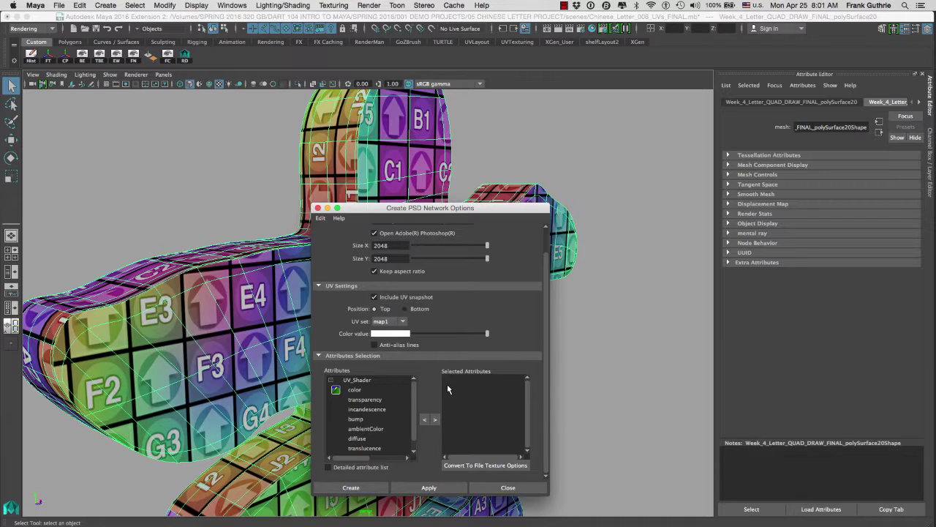
Add the color and bump attributes to Selected Attributes and create the PSD network.
click(355, 390)
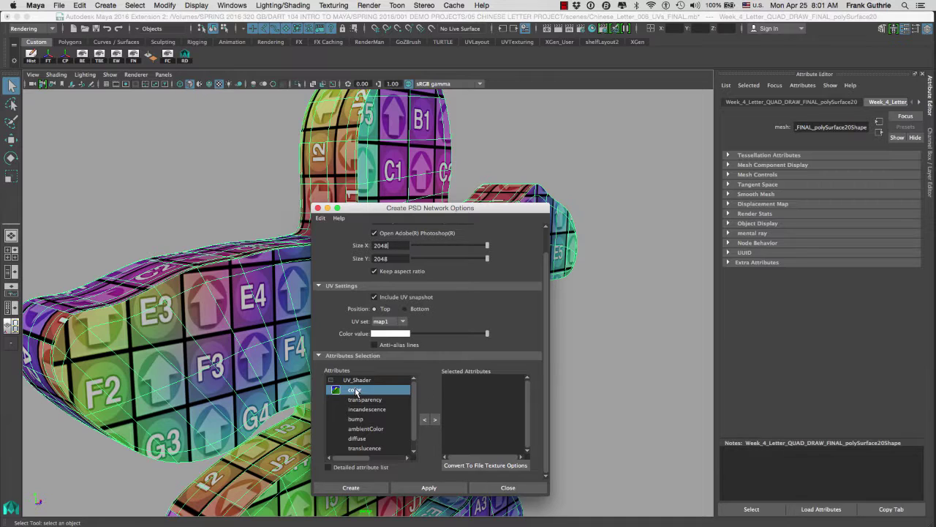
click(435, 420)
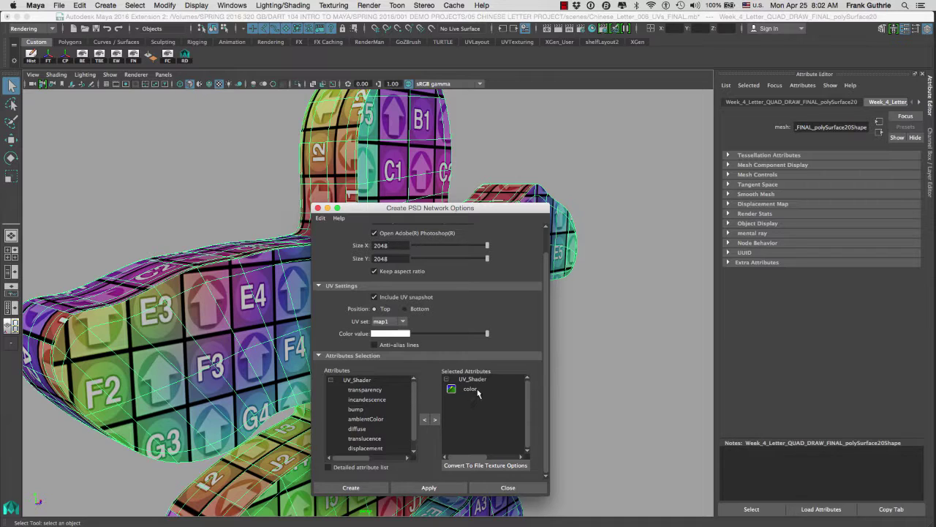
click(377, 410)
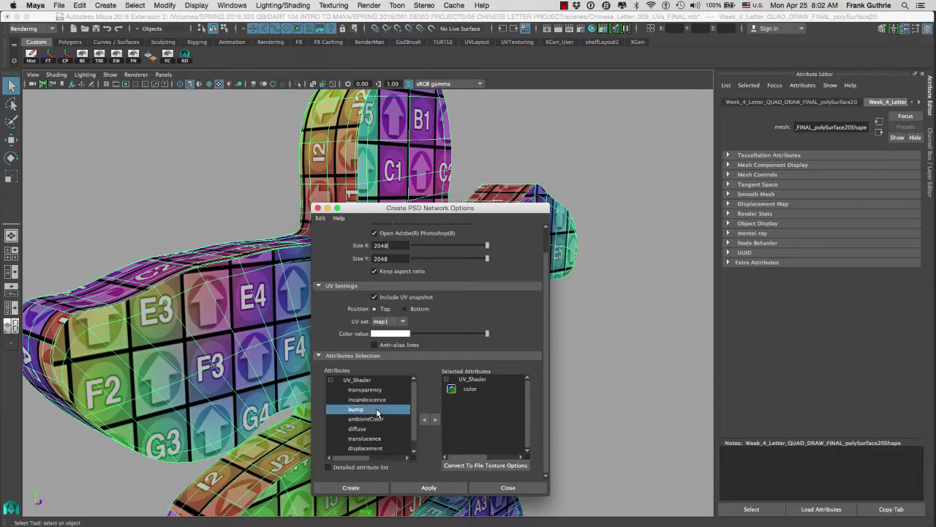
click(435, 420)
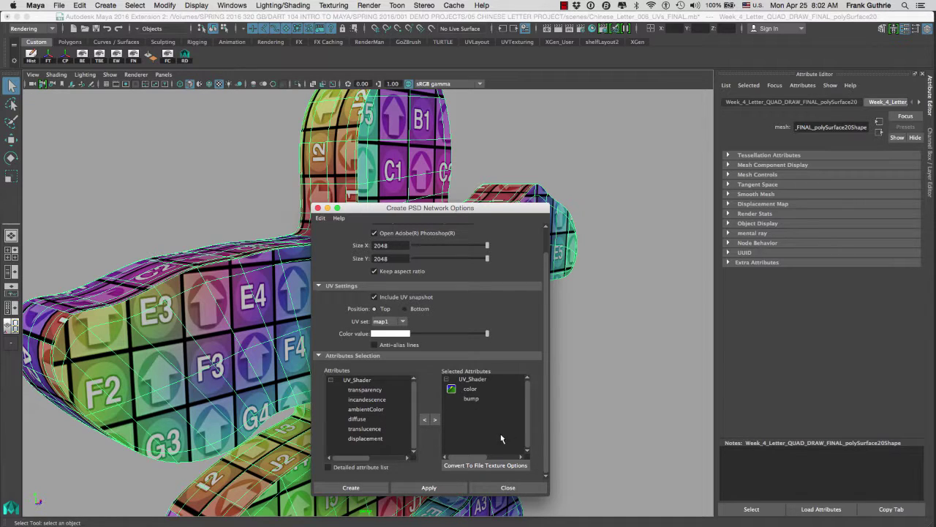
click(374, 488)
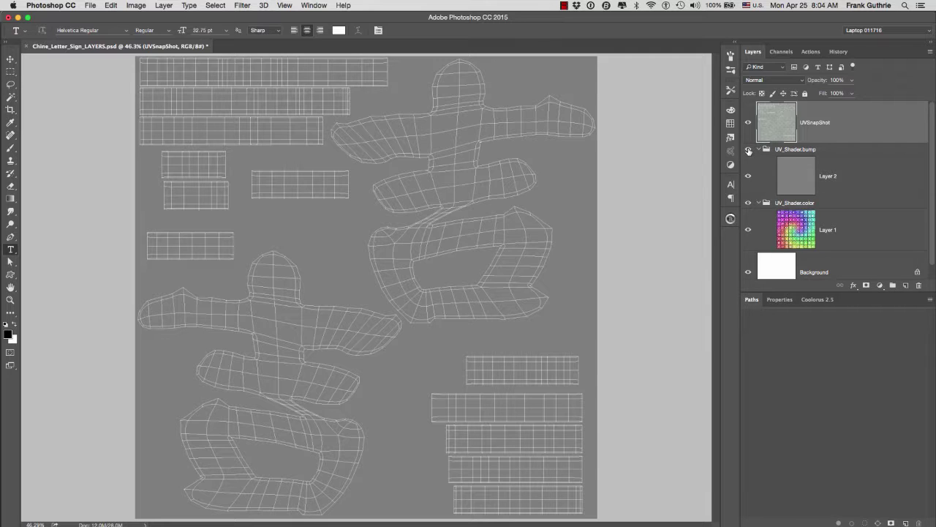
Hide the UV_Shader.bump layer group in the Layers panel.
click(747, 151)
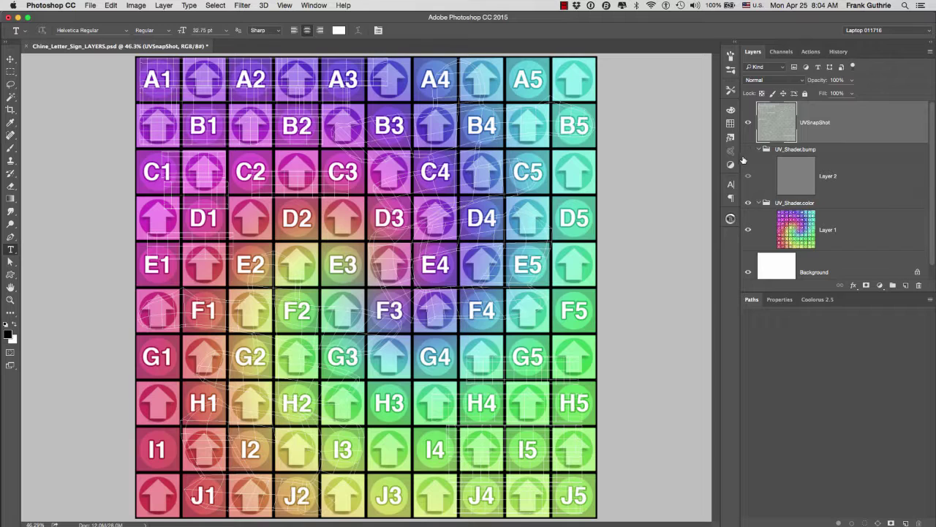
Darken the colour-grid Layer 1 to solid black with Hue/Saturation.
click(804, 229)
key(super+u)
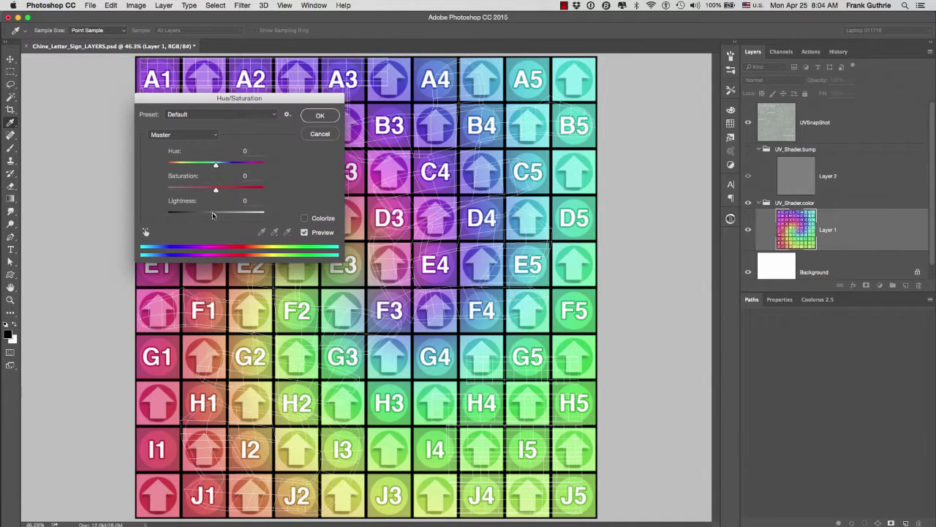
drag(213, 215, 166, 215)
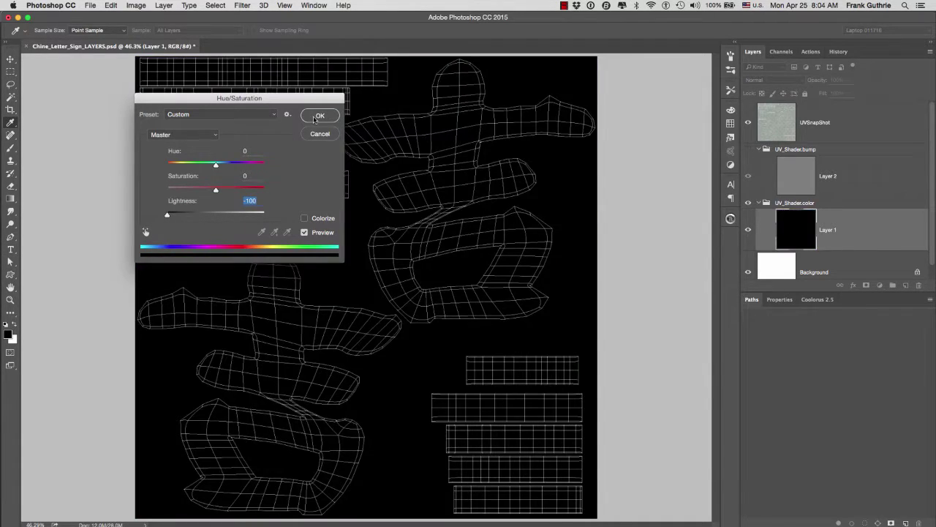
click(319, 117)
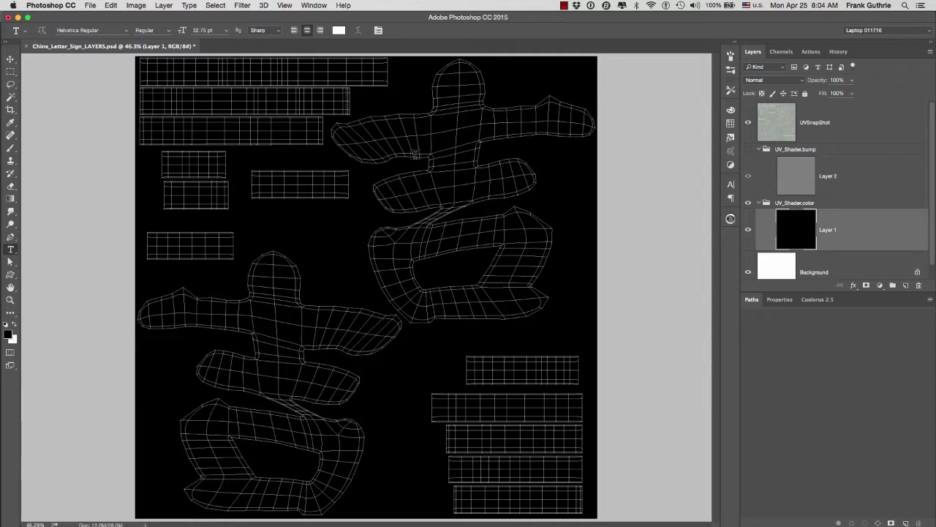
Paint white zigzag strokes at 50% opacity over the upper character, save, and return to Maya.
key(b)
key(x)
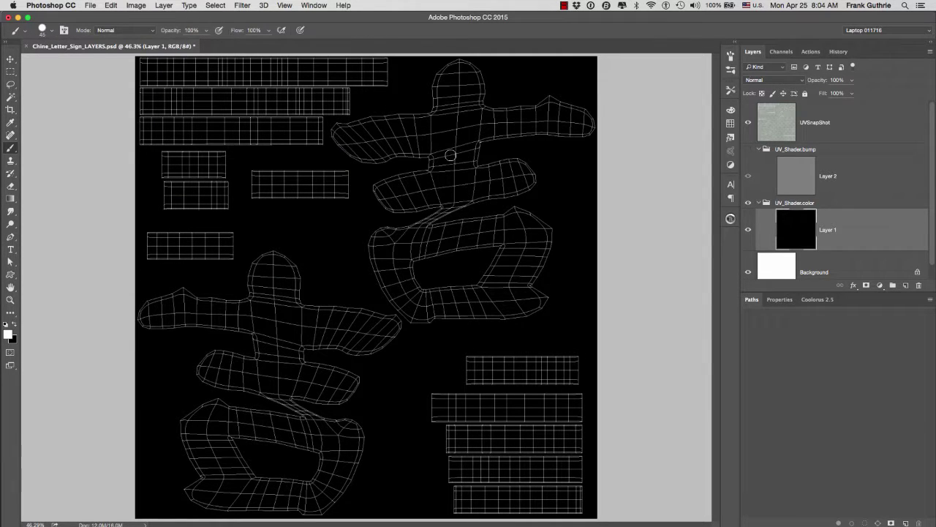
click(445, 155)
key(5)
mouse_move(469, 125)
mouse_down()
mouse_move(414, 170)
mouse_move(421, 127)
mouse_move(477, 83)
mouse_move(517, 130)
mouse_move(445, 194)
mouse_move(404, 263)
mouse_move(474, 295)
mouse_move(503, 302)
mouse_move(509, 290)
mouse_move(456, 243)
mouse_move(397, 220)
mouse_move(404, 168)
mouse_move(436, 137)
mouse_move(525, 156)
mouse_move(401, 255)
mouse_move(387, 279)
mouse_move(433, 263)
mouse_up()
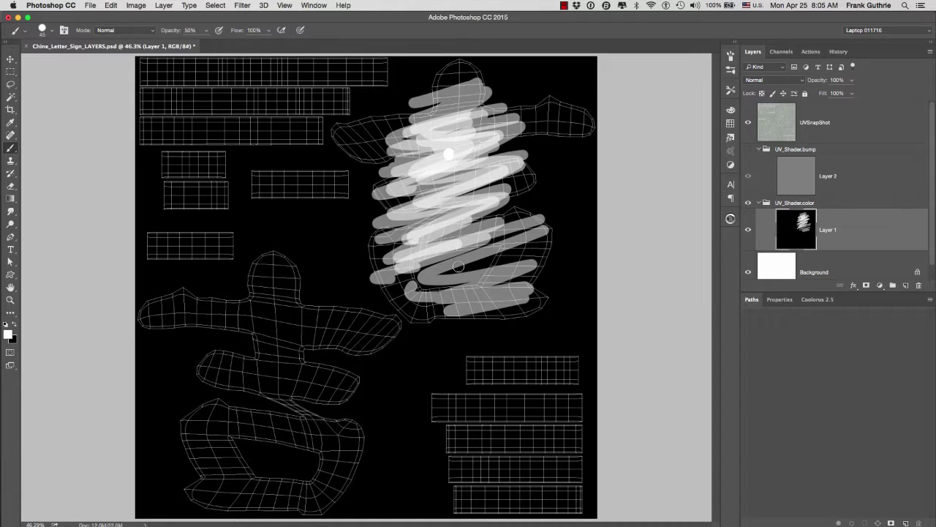
key(super+s)
key(super+Tab)
key(super+Tab)
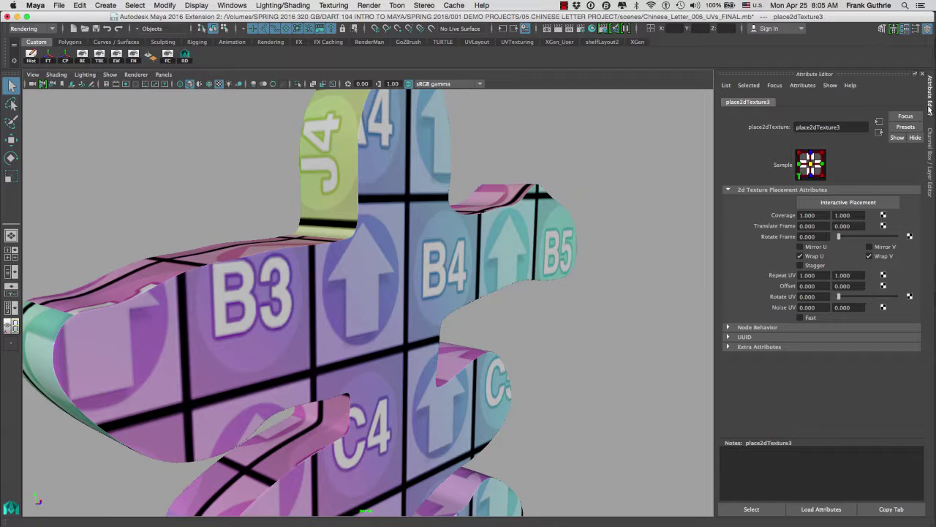
Open UV_Shader's PSD_UV_Shader_color node via Hypershade, check the scribbled letter, then return to Photoshop.
click(592, 28)
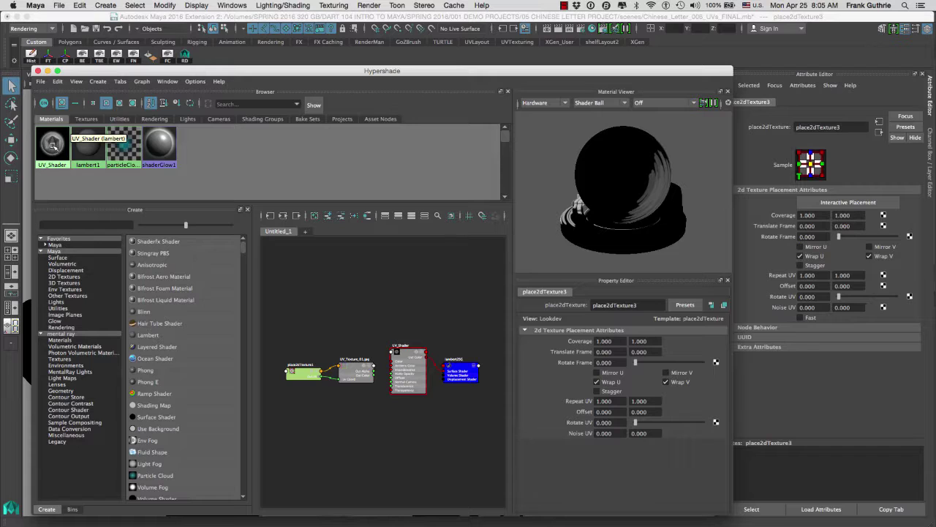
click(53, 143)
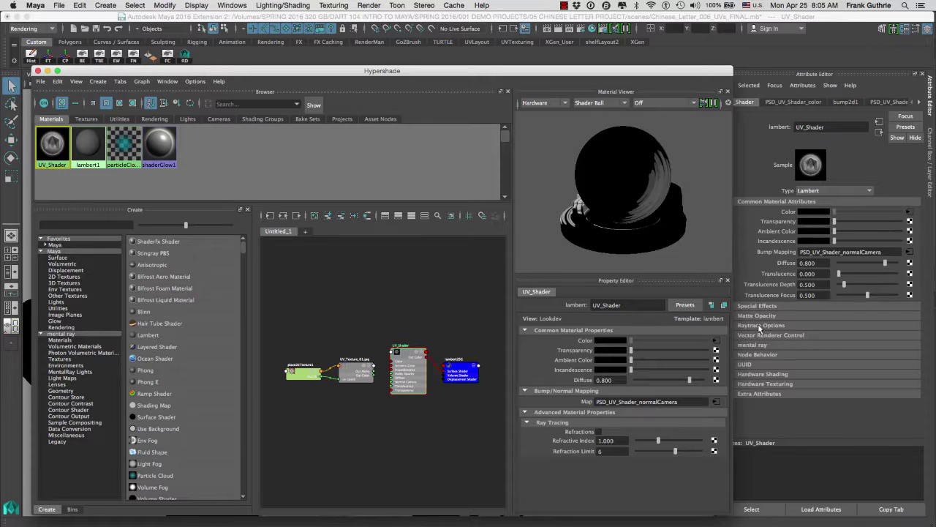
click(715, 345)
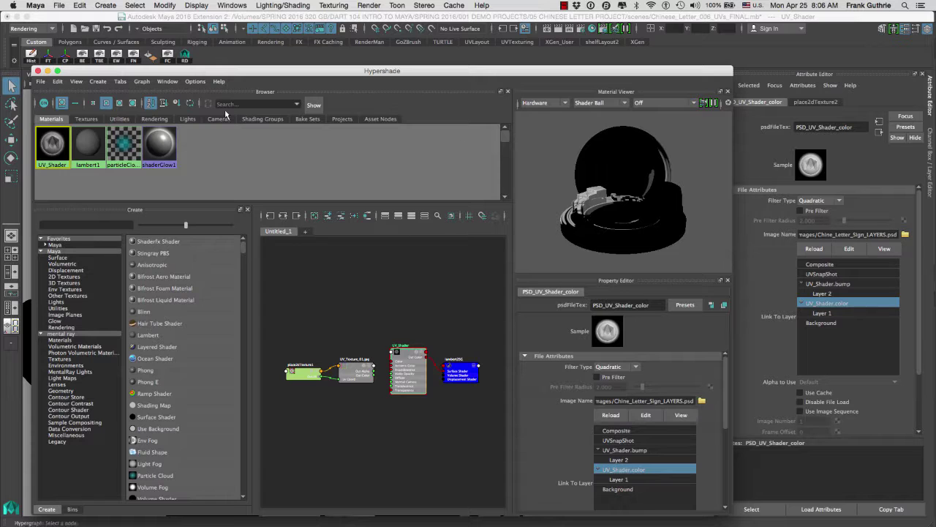
key(super+w)
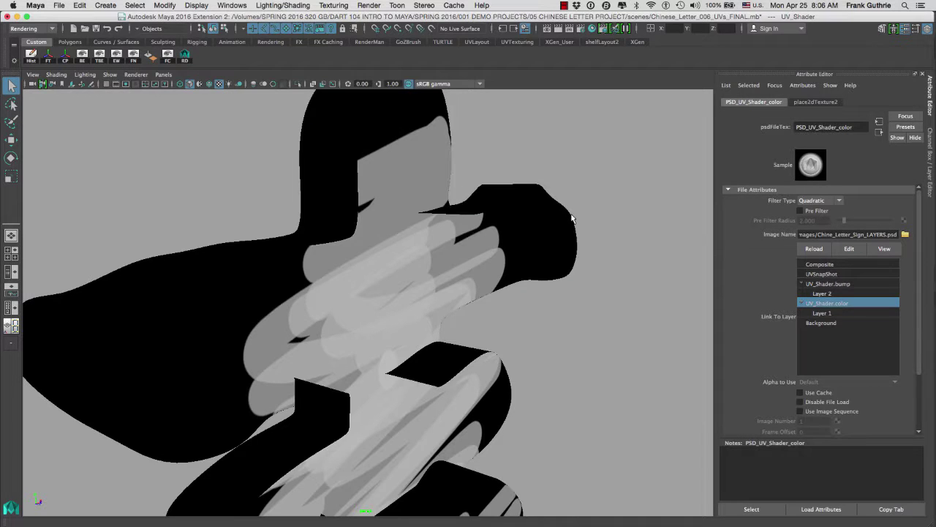
alt+drag(592, 258, 618, 239)
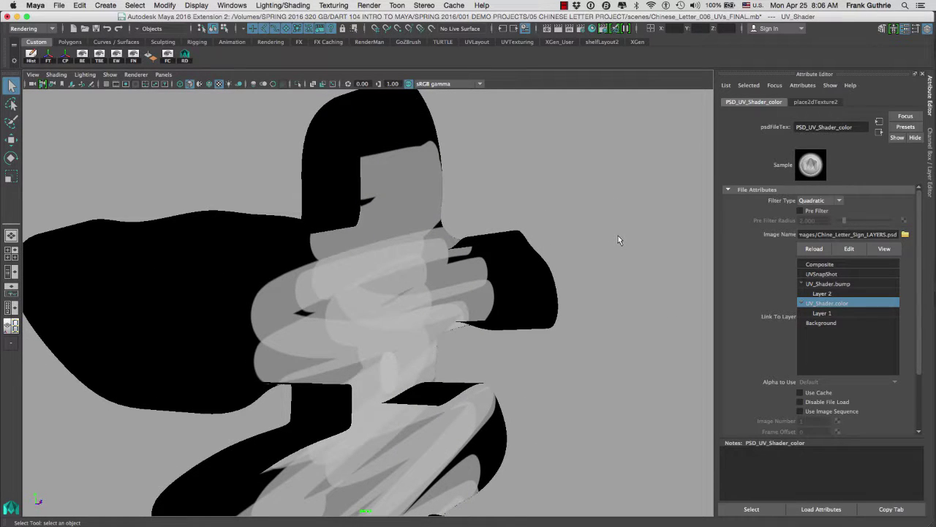
key(super+Tab)
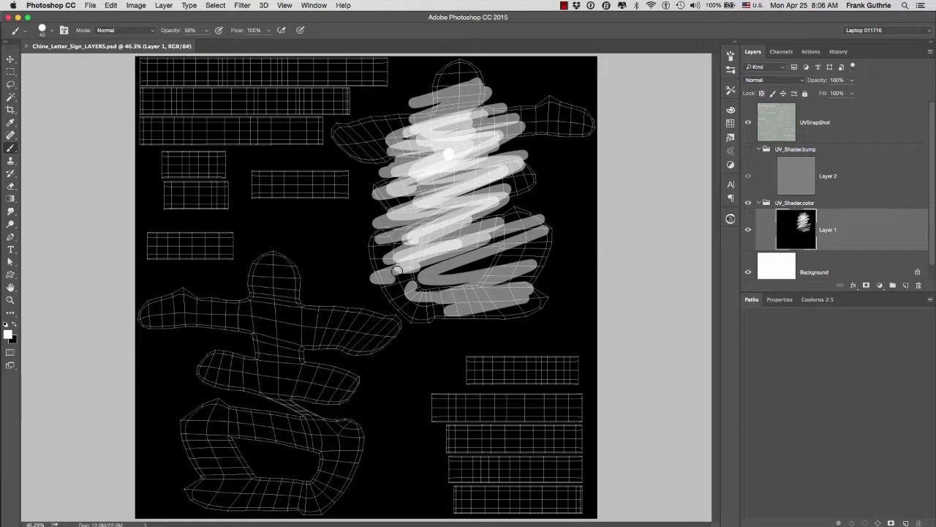
Colorize the strokes bright red with Hue/Saturation, save the PSD, and bring Maya forward.
key(super+u)
click(304, 218)
drag(217, 188, 250, 189)
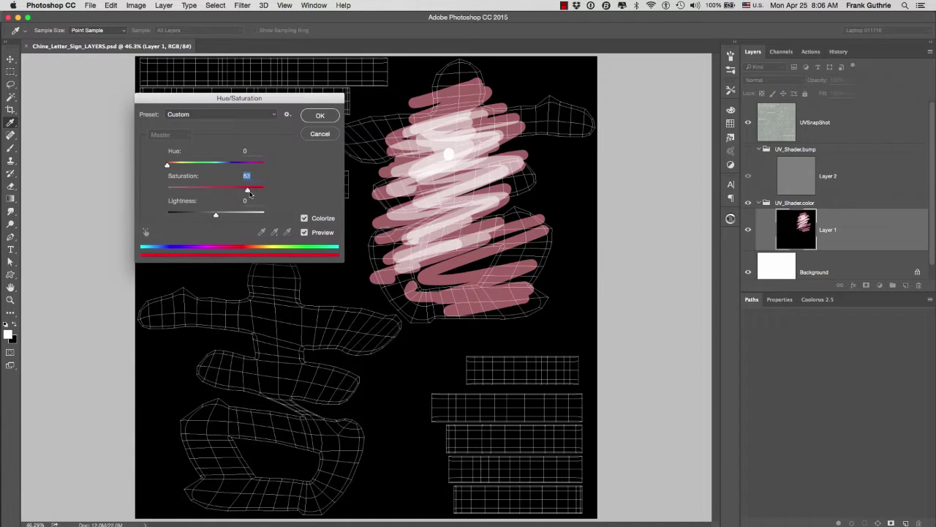
click(321, 115)
key(b)
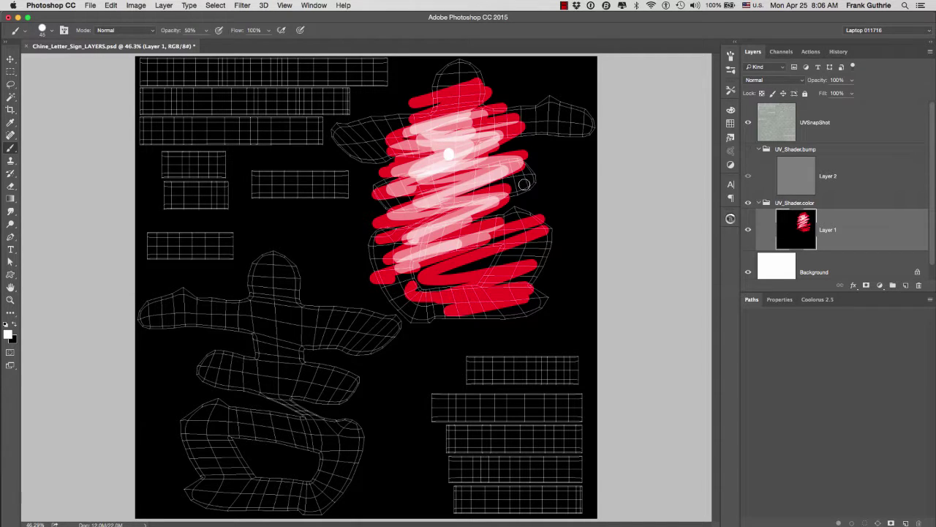
key(super+s)
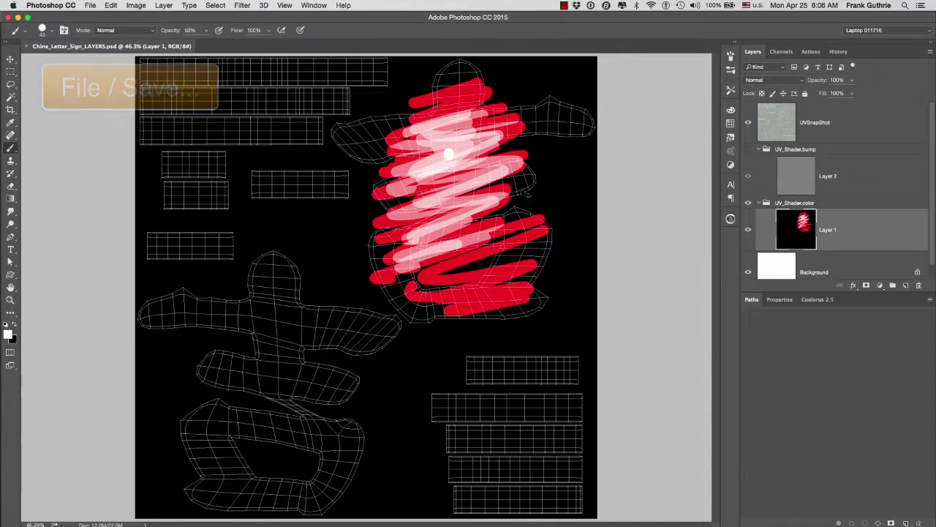
key(super+Tab)
click(407, 288)
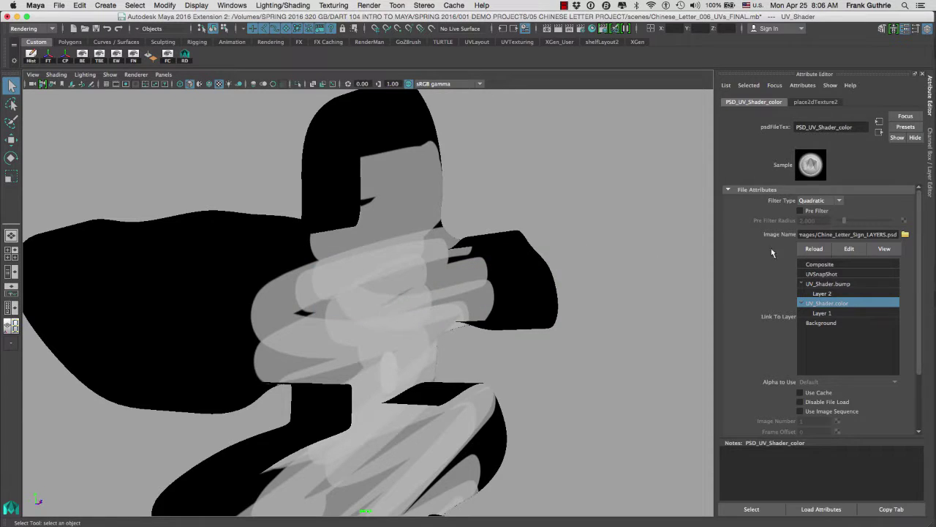
Reload the PSD_UV_Shader_color file node and inspect the red-scribbled letter from several angles.
click(814, 249)
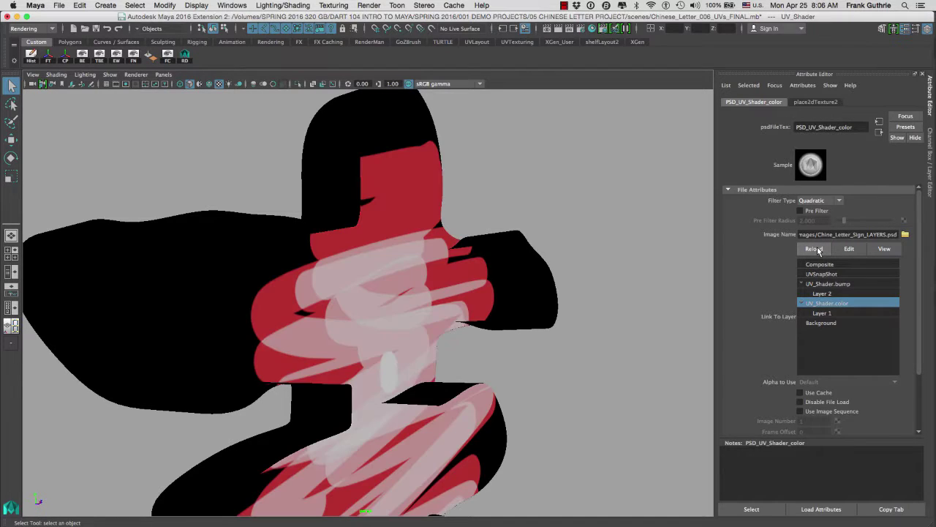
scroll(578, 256, down, 5)
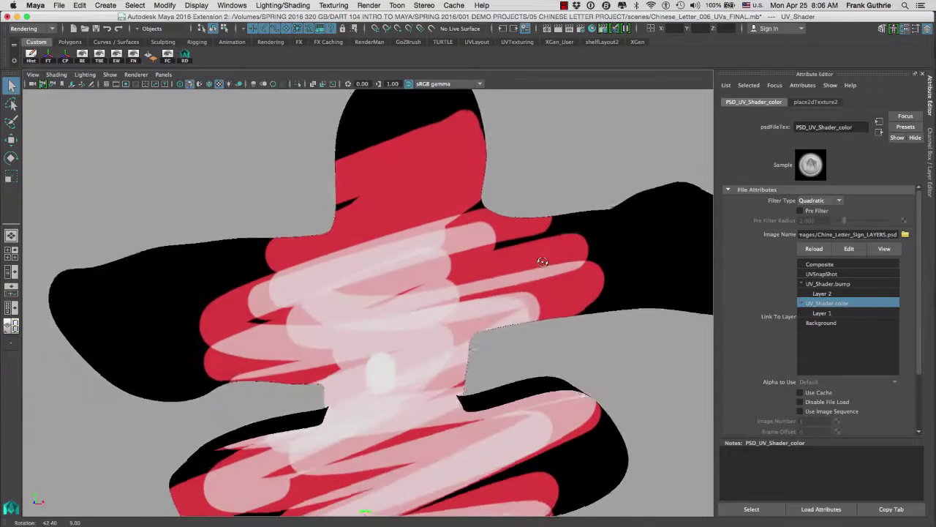
scroll(593, 242, up, 8)
scroll(586, 232, down, 3)
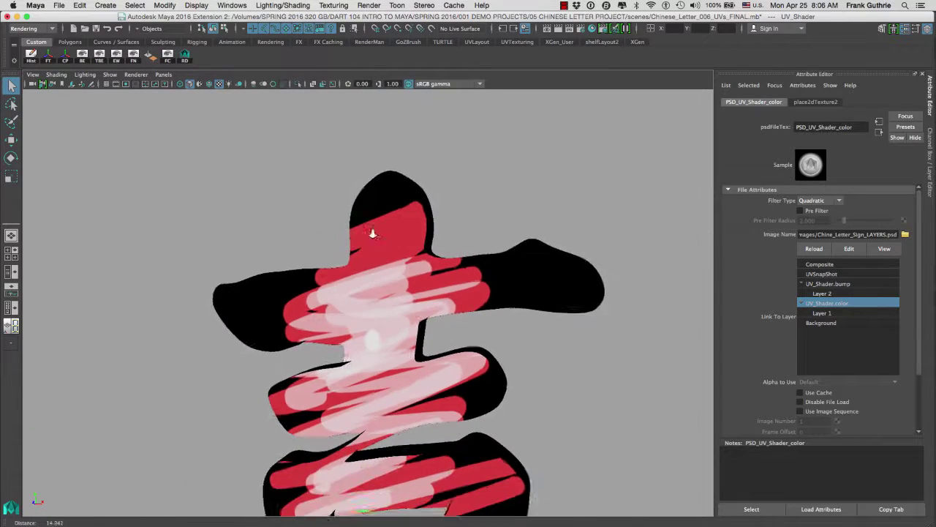
alt+middle_drag(407, 209, 387, 128)
scroll(412, 161, down, 2)
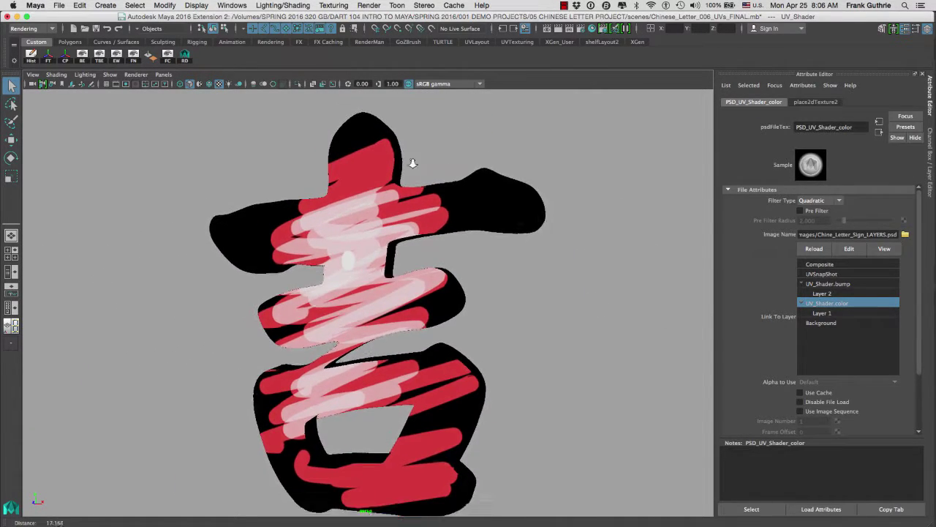
alt+drag(411, 161, 441, 144)
scroll(441, 147, up, 2)
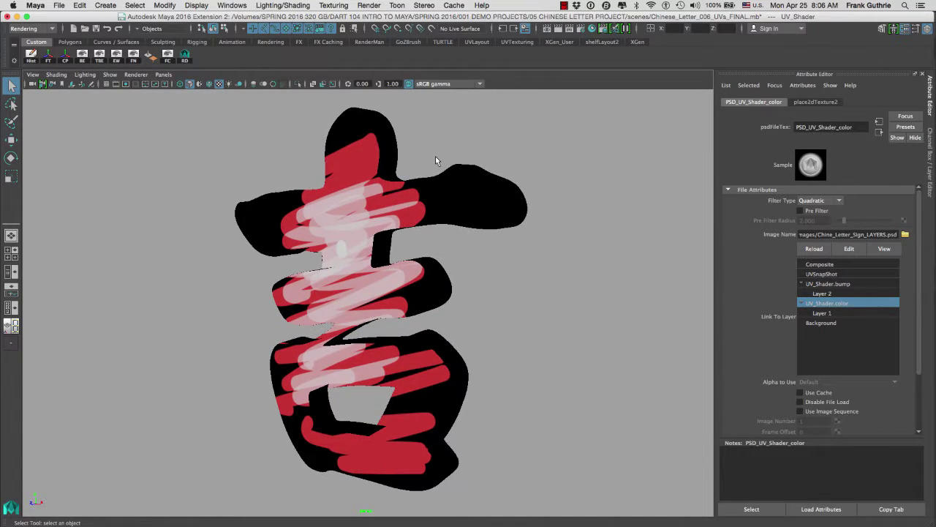